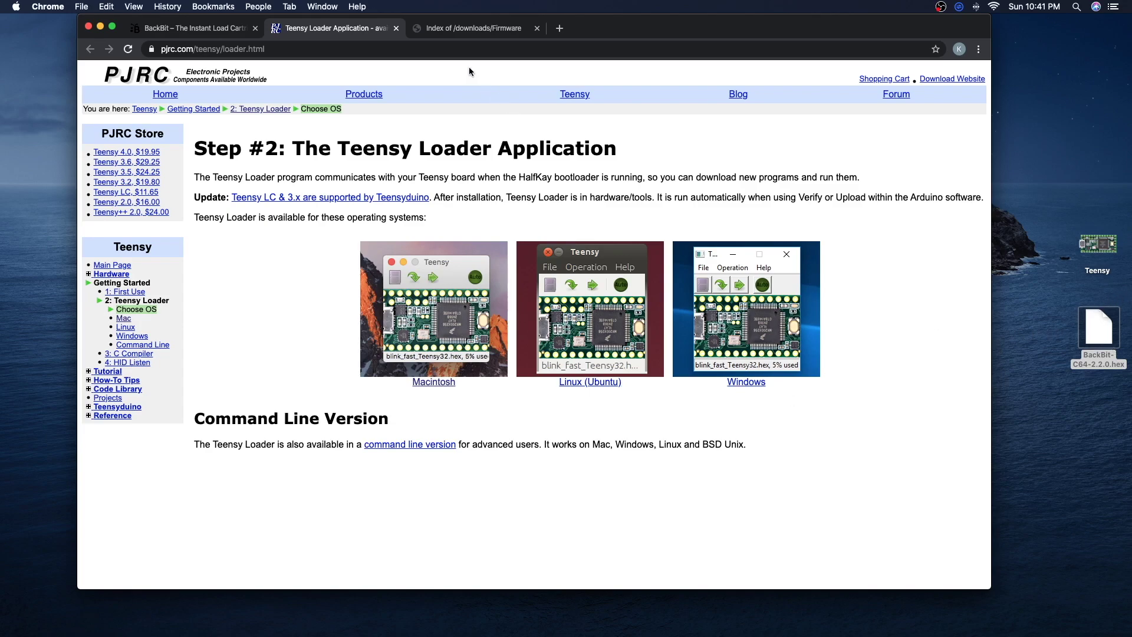
- Bring up the 'Index of /downloads/Firmware' listing showing C64 releases through 2.2.0
left_click(469, 28)
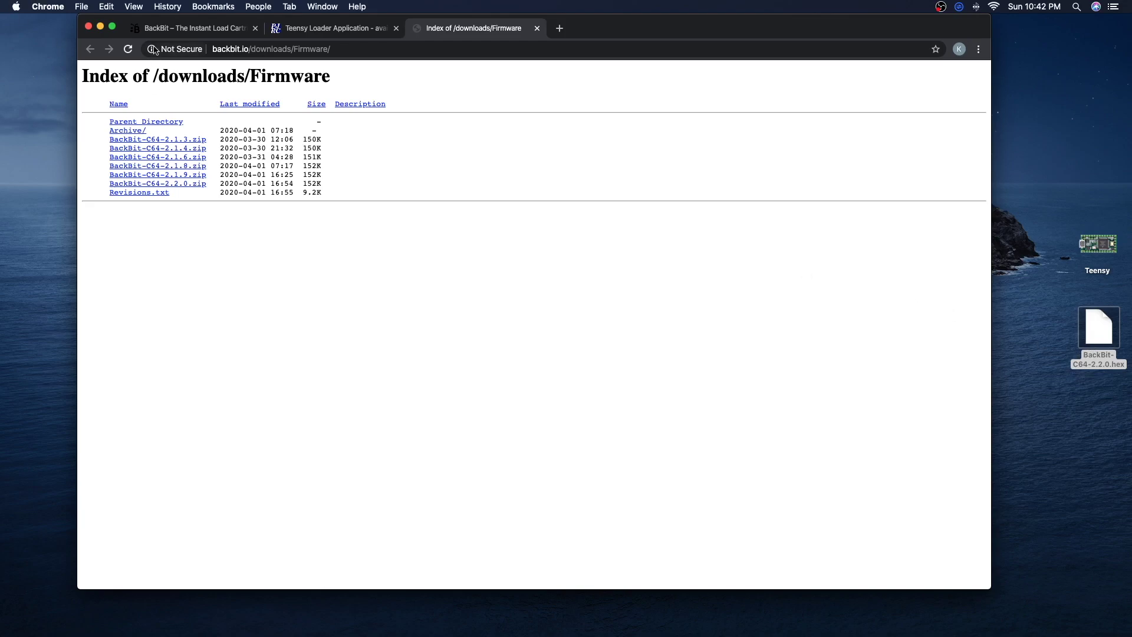
- Launch Teensy Loader from the desktop and reposition its window
left_click(170, 28)
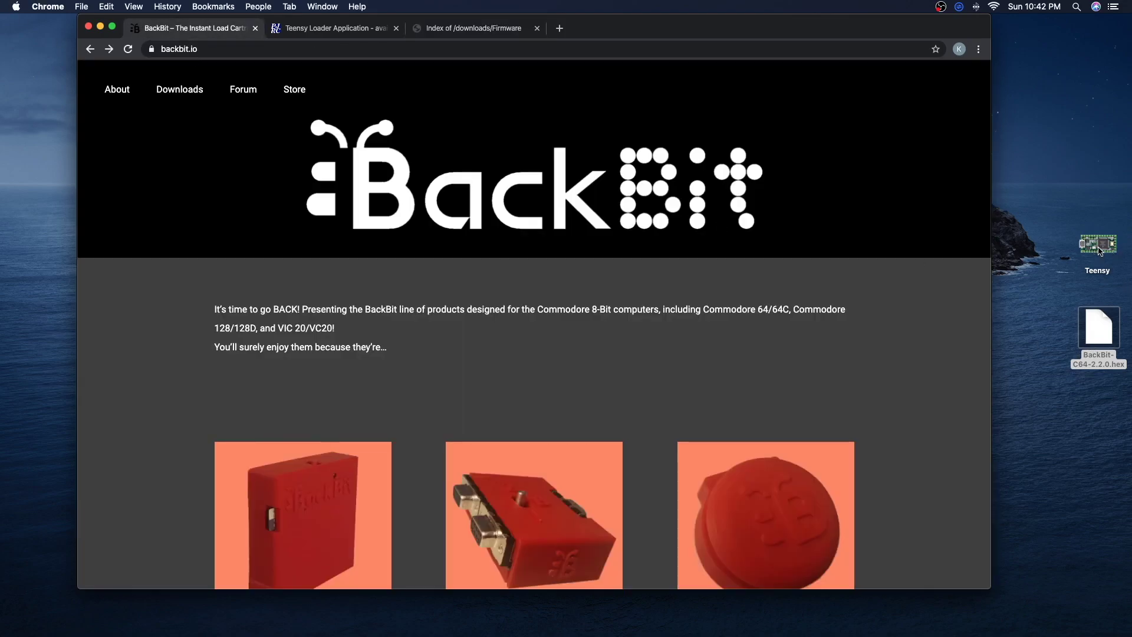
left_click(1102, 251)
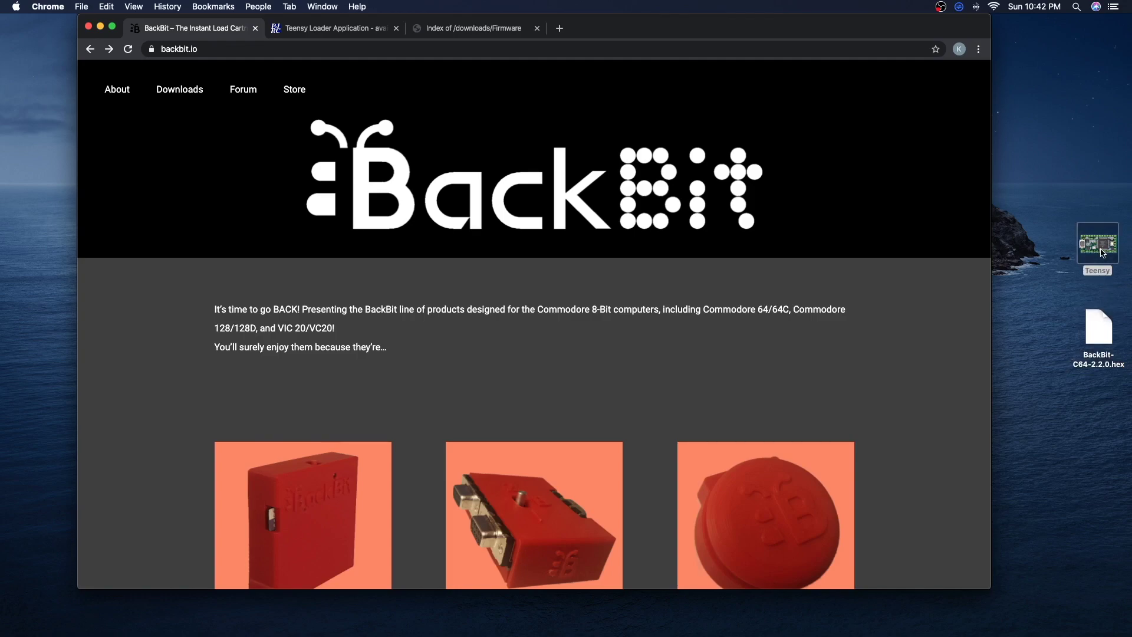
left_click_drag(1102, 251, 1084, 211)
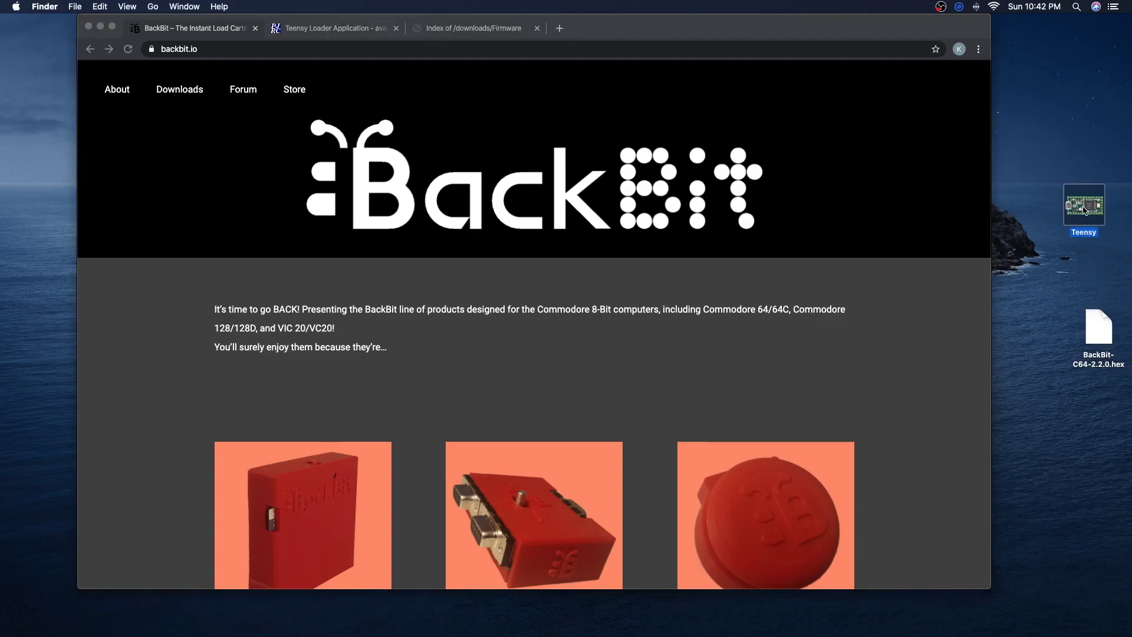
double_click(1085, 210)
left_click_drag(1012, 304, 941, 293)
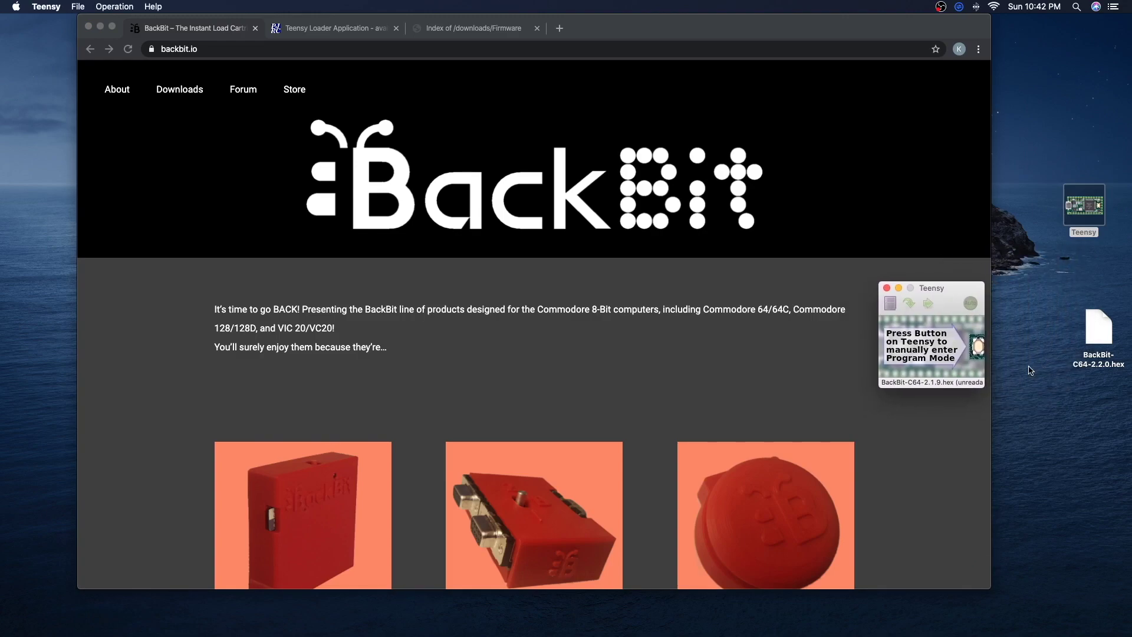
- Load BackBit-C64-2.2.0.hex, showing 28% usage, and enable Auto programming
left_click(890, 302)
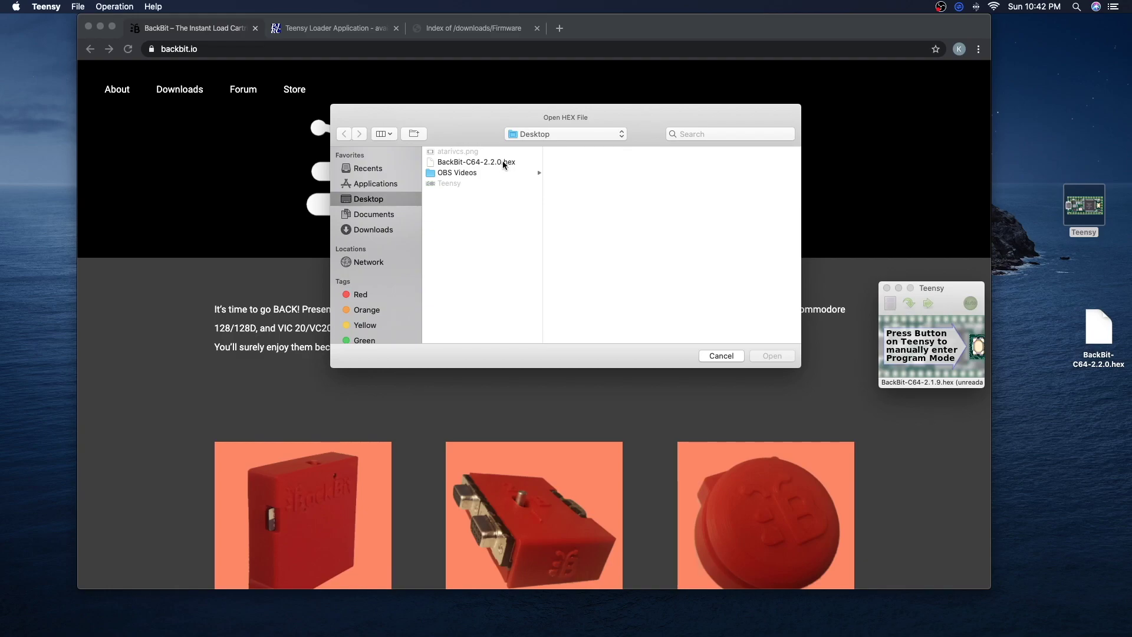
double_click(502, 161)
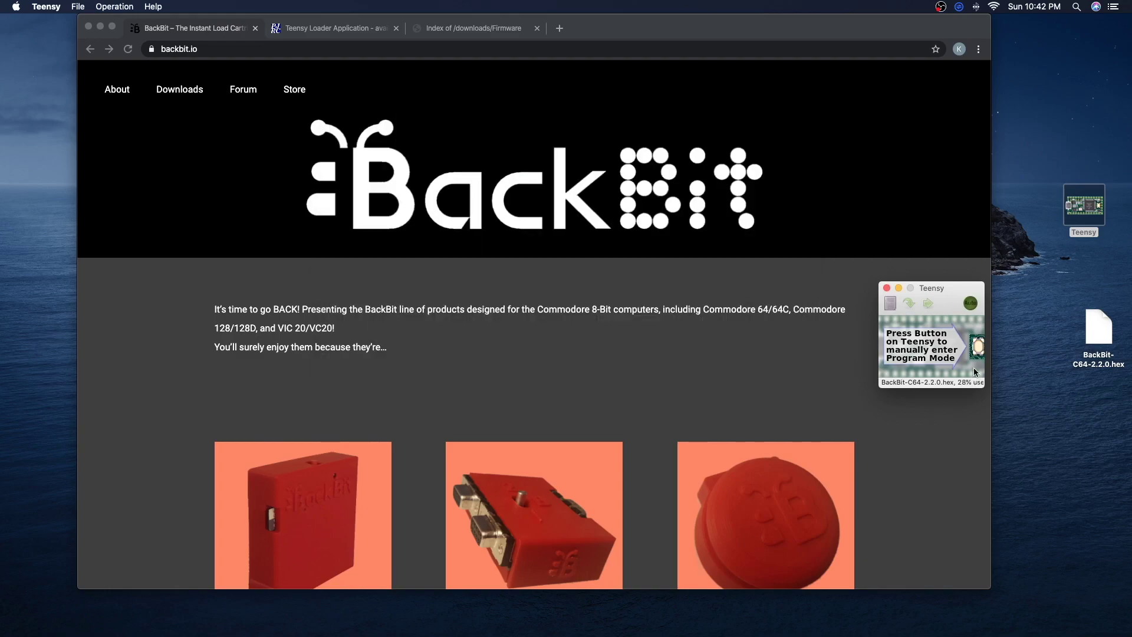
left_click(970, 304)
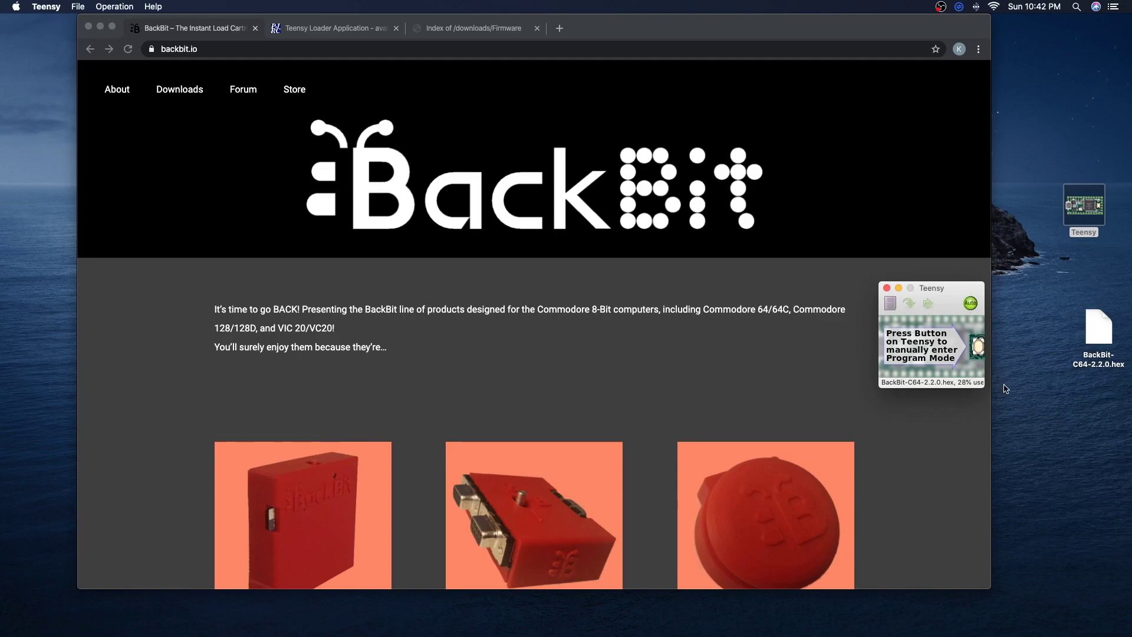